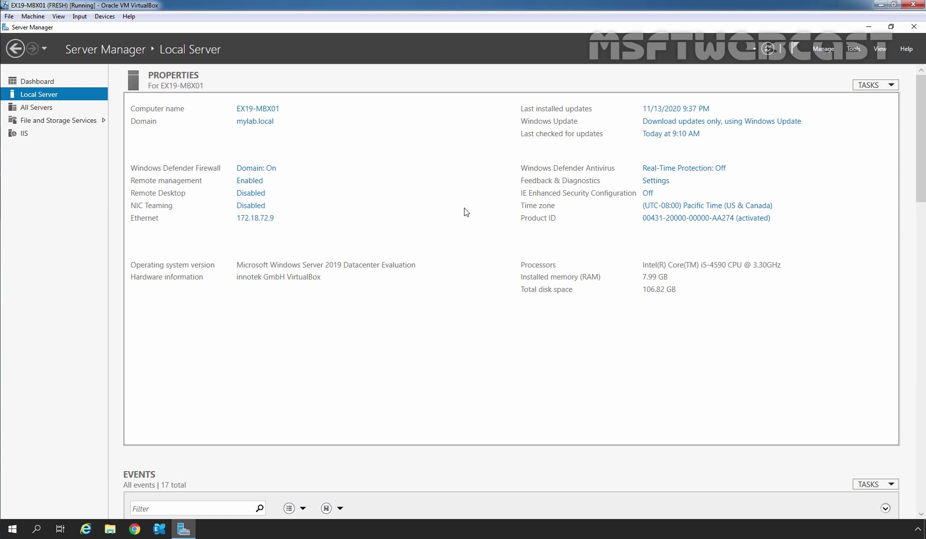
{"action": "left_click", "coordinate": [85, 532]}
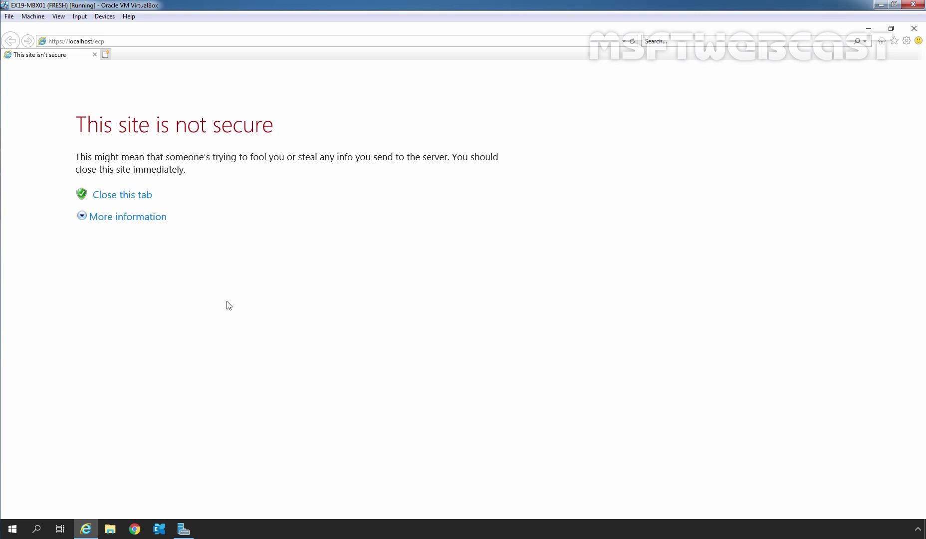
{"action": "left_click", "coordinate": [132, 221]}
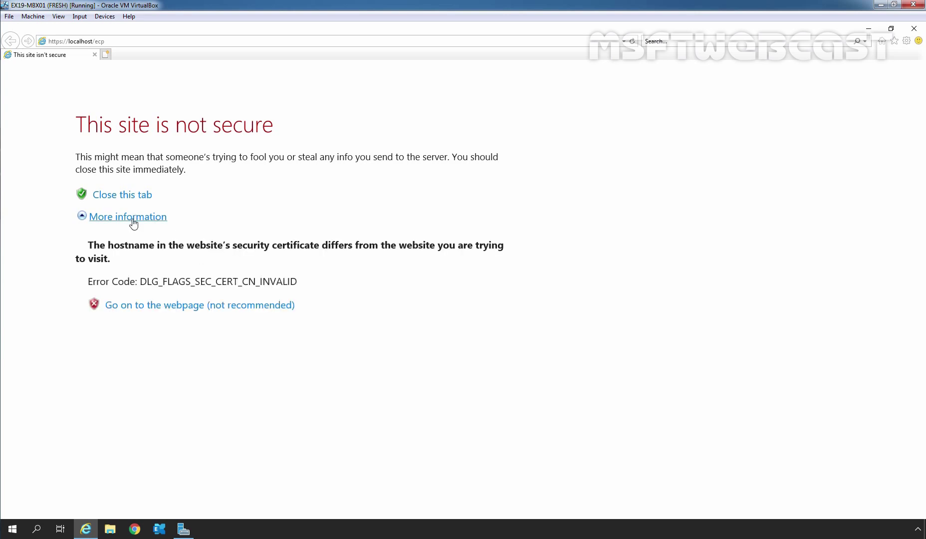
{"action": "left_click", "coordinate": [204, 309]}
{"action": "type", "text": "••••••••••"}
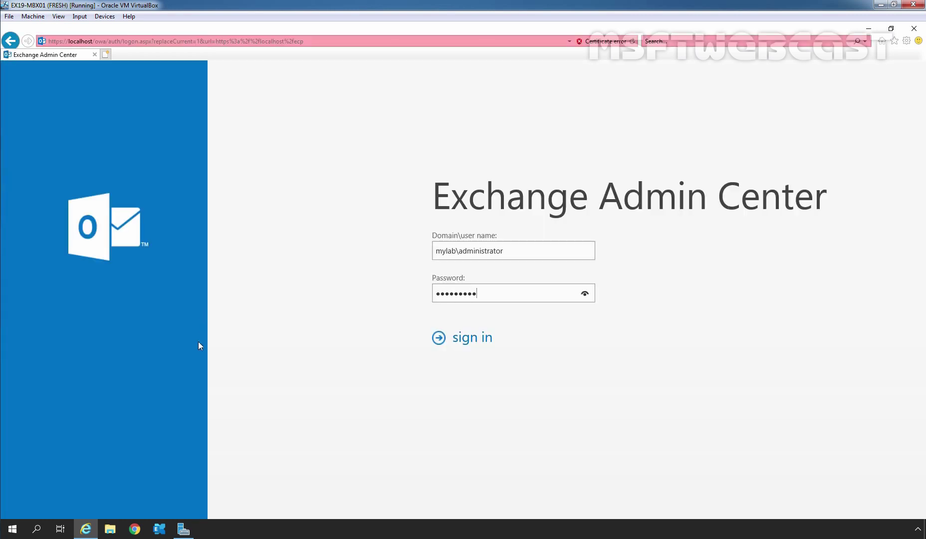
- Sign in, show the certificates for server EX19-MBX01 and select MSFTWEBCAST-SSLCERT
{"action": "left_click", "coordinate": [467, 340]}
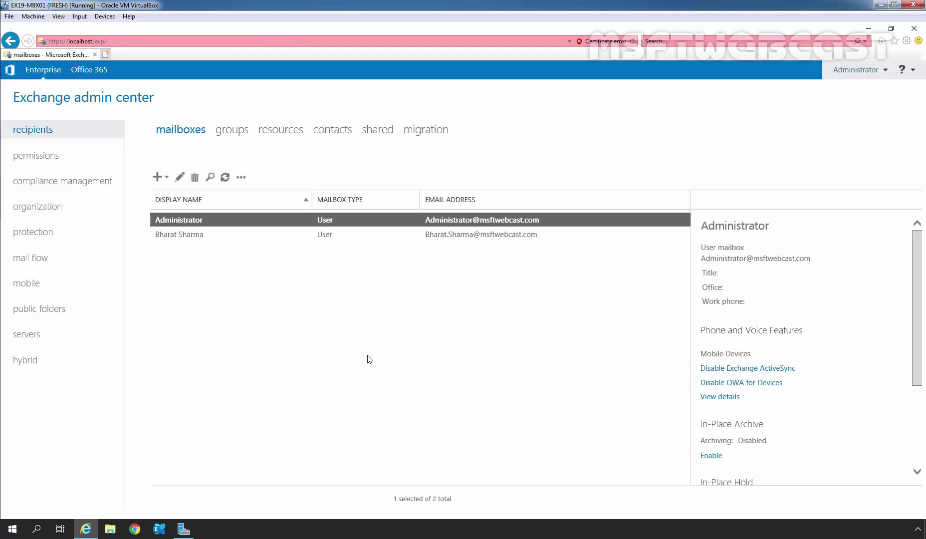
{"action": "left_click", "coordinate": [28, 335]}
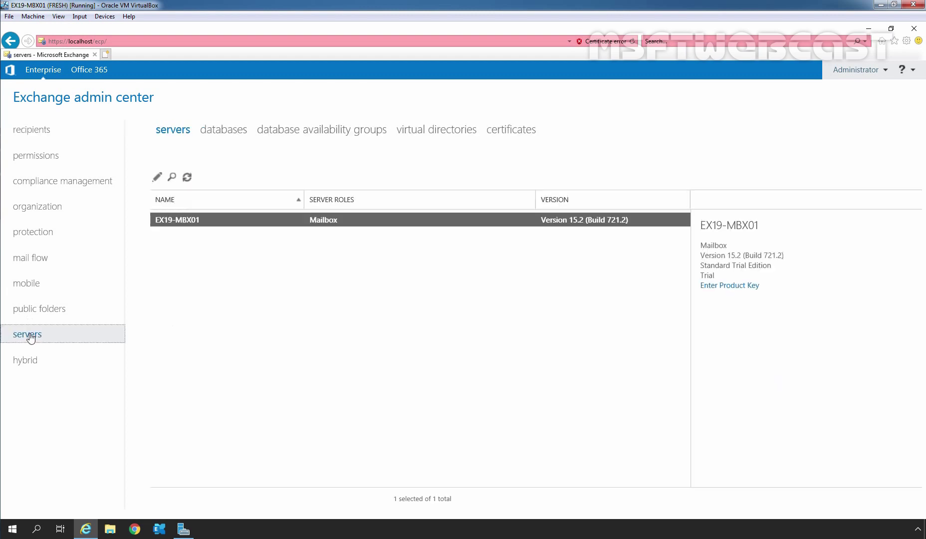
{"action": "left_click", "coordinate": [513, 131]}
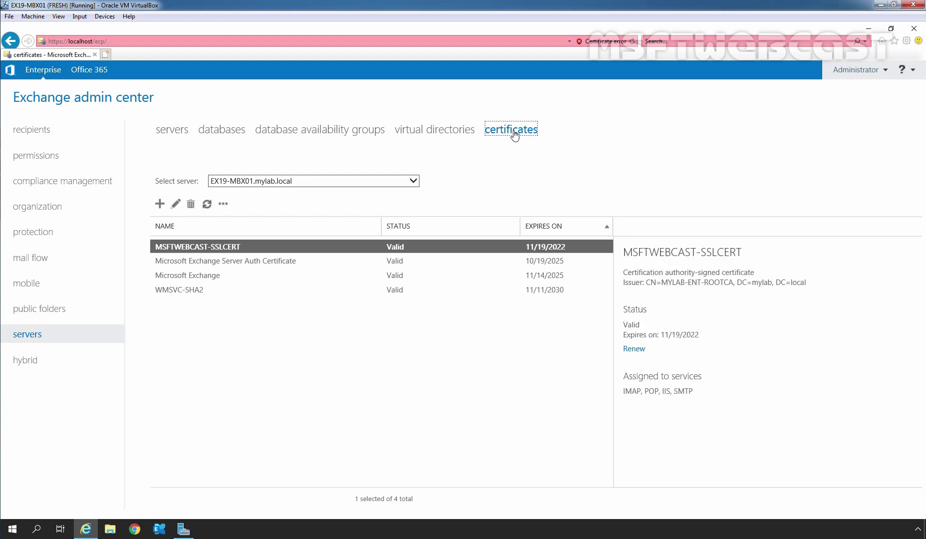
{"action": "left_click", "coordinate": [415, 182]}
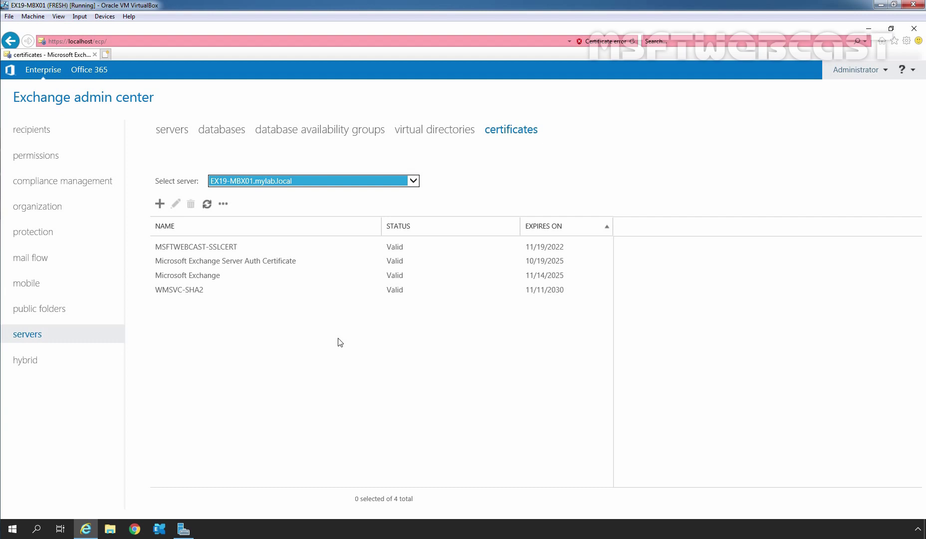
{"action": "left_click", "coordinate": [204, 251]}
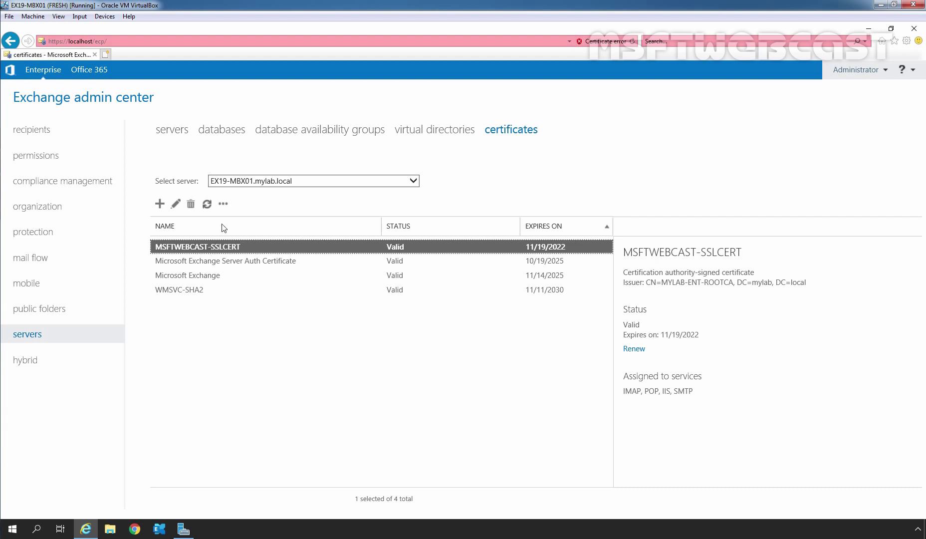
- Export MSFTWEBCAST-SSLCERT to \\localhost\c$\ExportSSLCert.PFX, protected by a password
{"action": "left_click", "coordinate": [225, 206]}
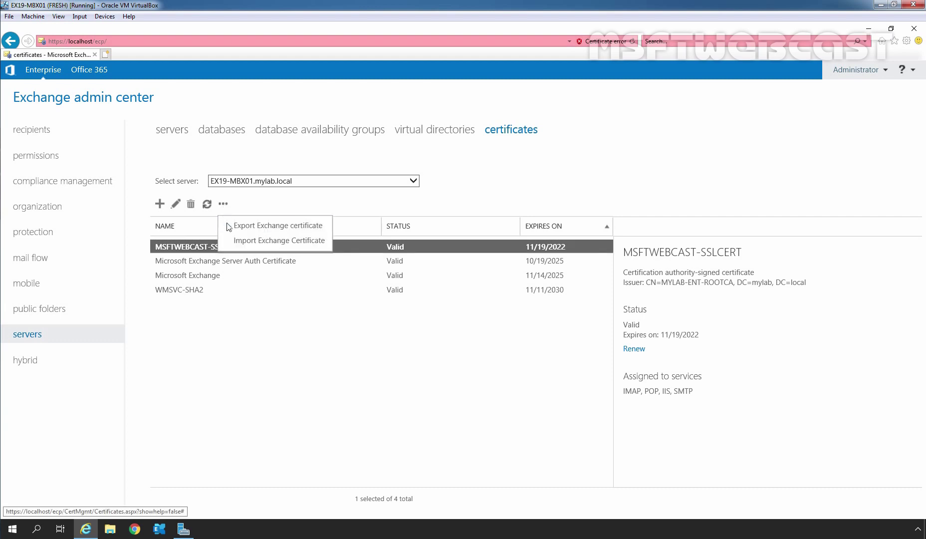
{"action": "left_click", "coordinate": [287, 227]}
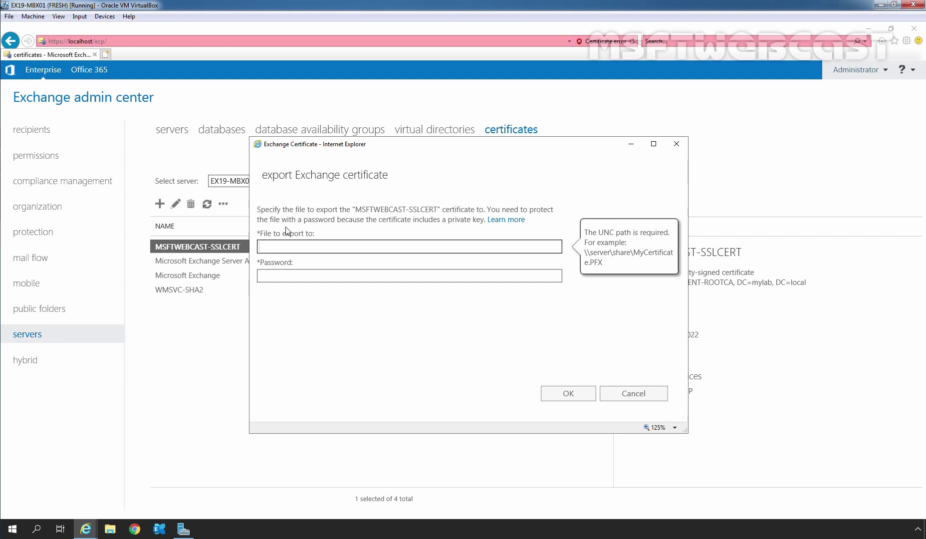
{"action": "type", "text": "\\localhost\\c$\\ExportSSLCert.PFX"}
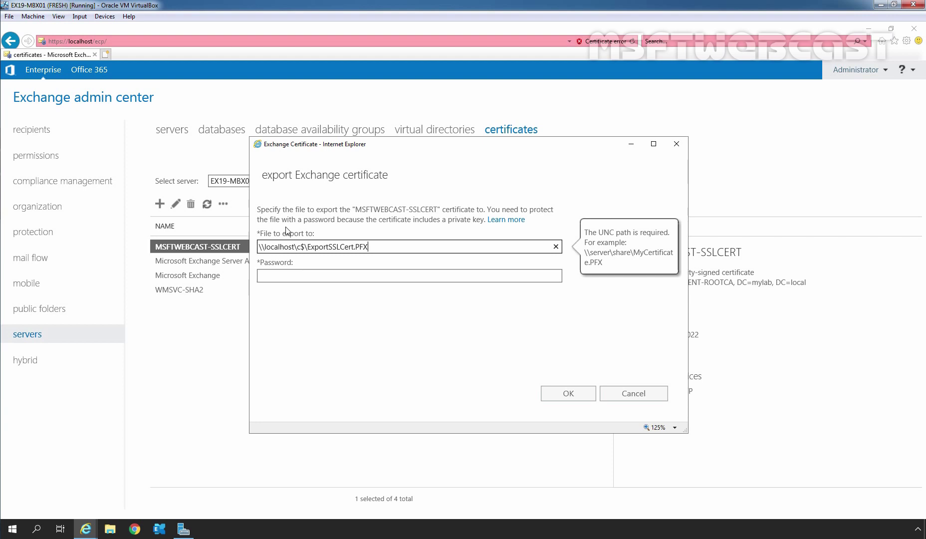
{"action": "left_click", "coordinate": [305, 275]}
{"action": "type", "text": "P@ssw0rd!"}
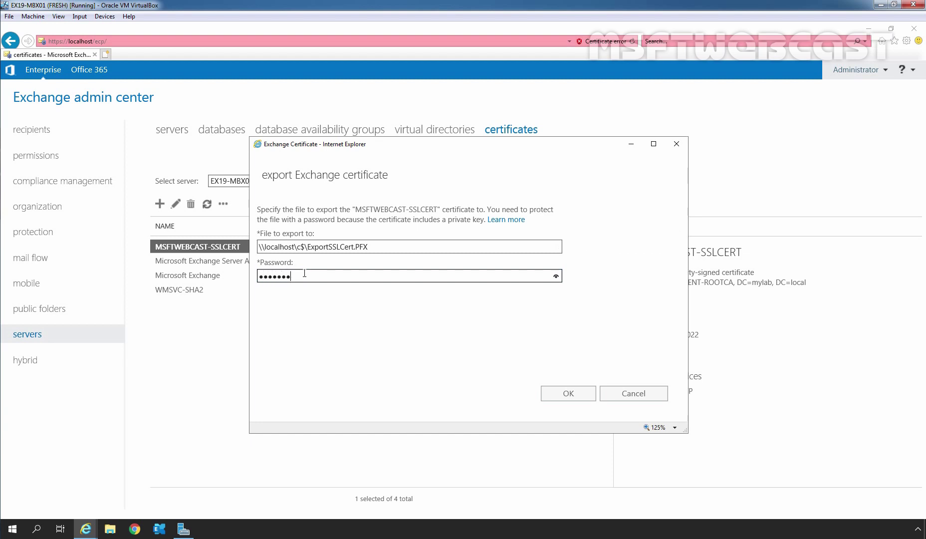
{"action": "type", "text": "P@ssw0rd!"}
{"action": "left_click", "coordinate": [568, 394]}
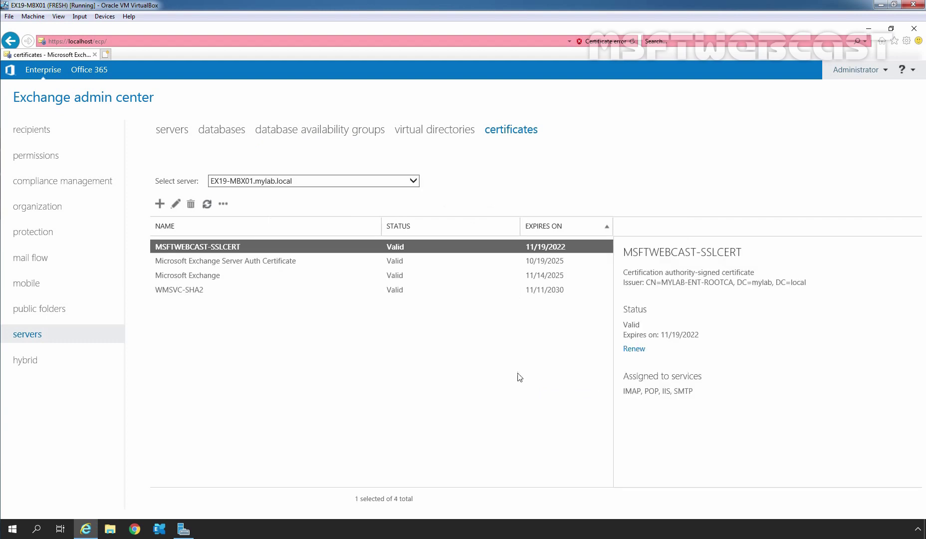
- On Local Disk (C:), confirm in its Properties that ExportSSLCert is a 3.27 KB .PFX file
{"action": "left_click", "coordinate": [111, 531]}
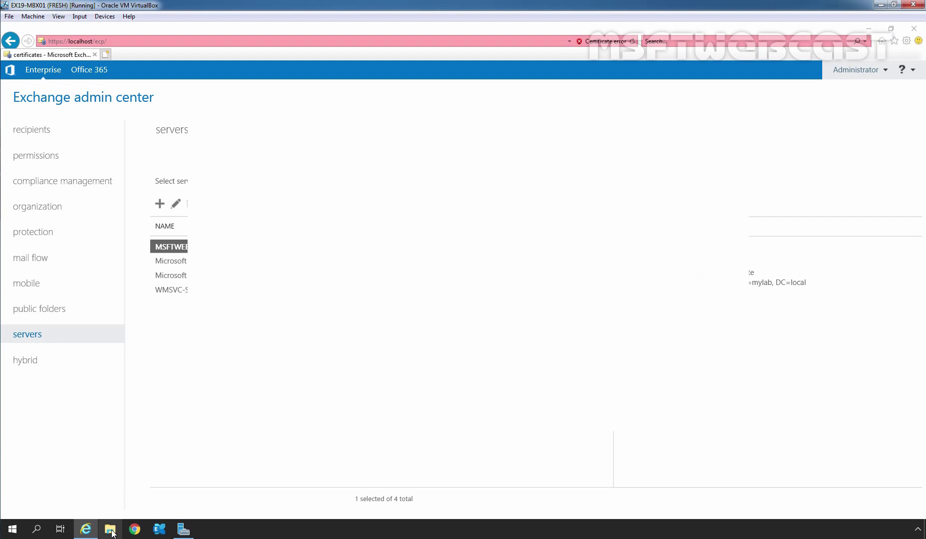
{"action": "double_click", "coordinate": [341, 288]}
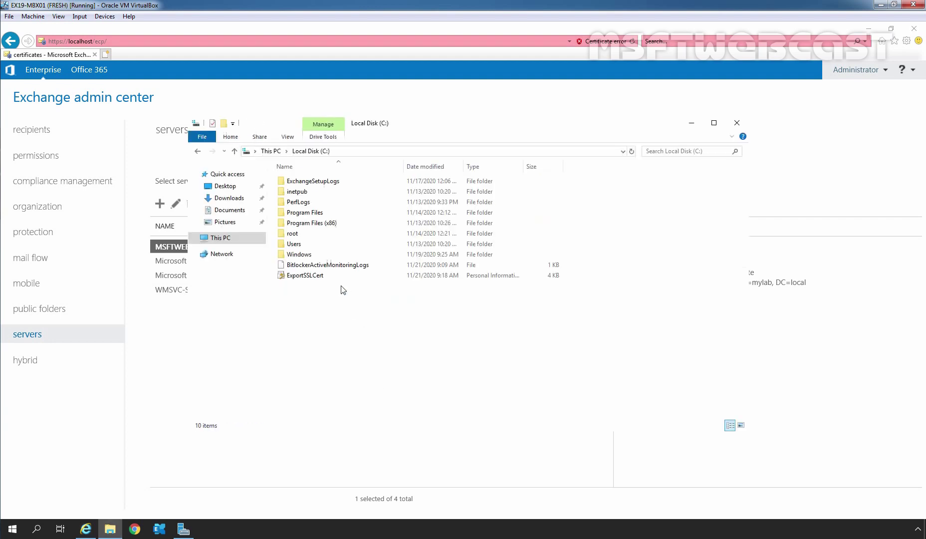
{"action": "left_click", "coordinate": [312, 278]}
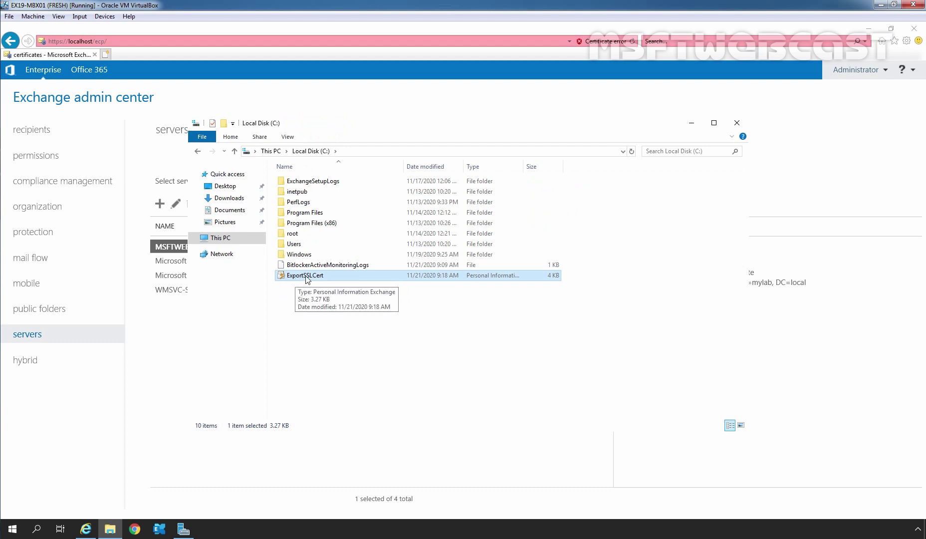
{"action": "right_click", "coordinate": [306, 278]}
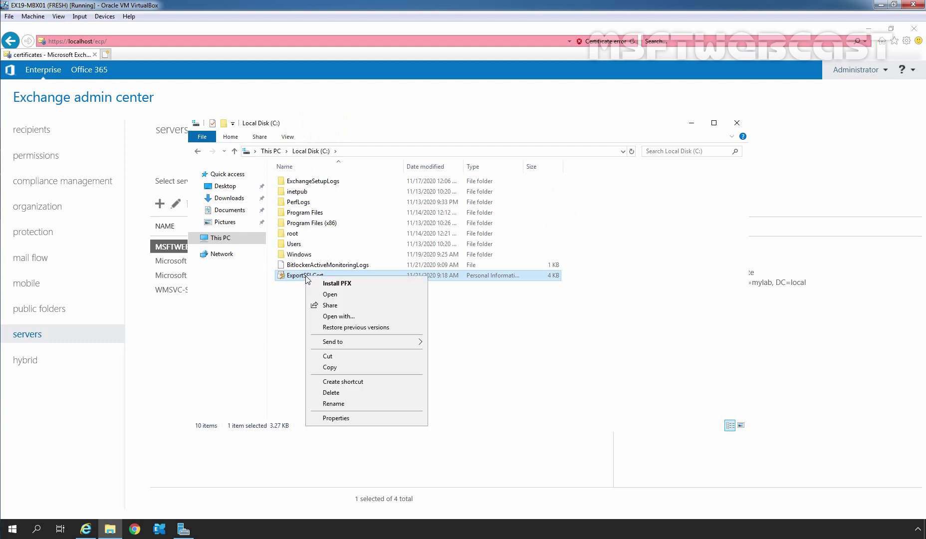
{"action": "left_click", "coordinate": [355, 419]}
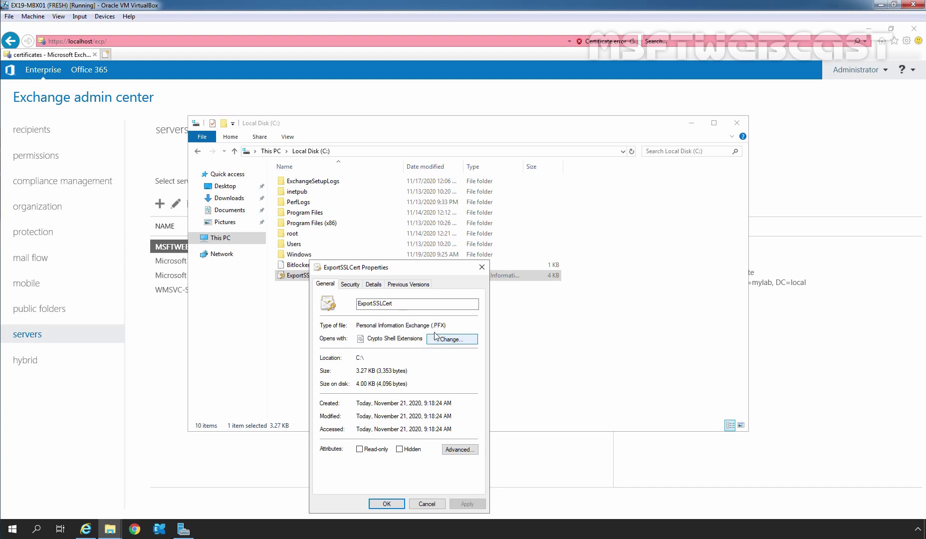
{"action": "left_click_drag", "start_coordinate": [429, 325], "coordinate": [450, 323]}
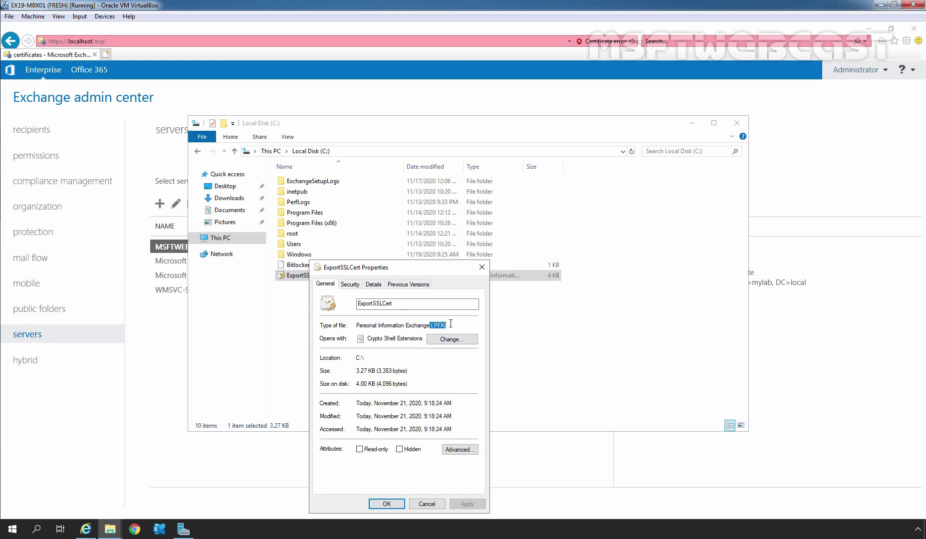
{"action": "left_click", "coordinate": [386, 503]}
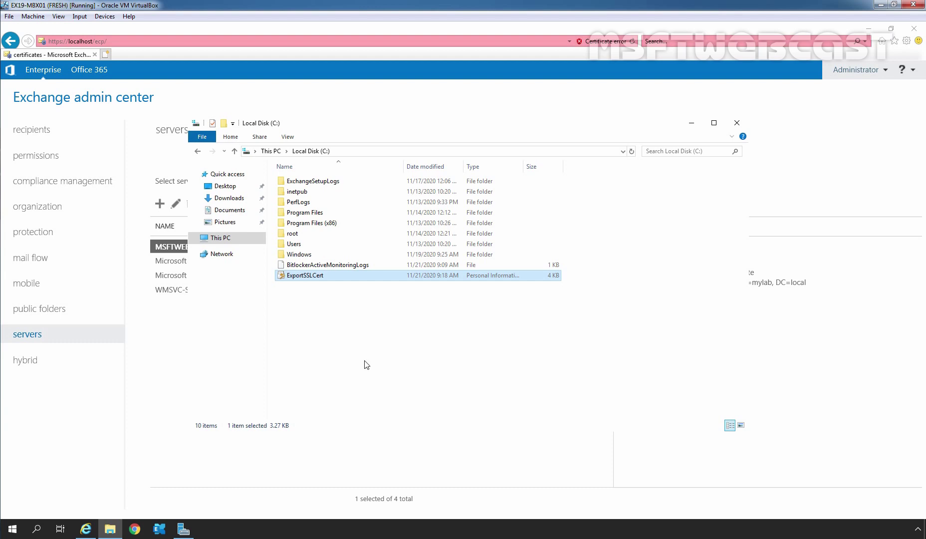
- Return to the EX19-MBX01 certificates page and open the '...' export/import menu
{"action": "left_click", "coordinate": [691, 123]}
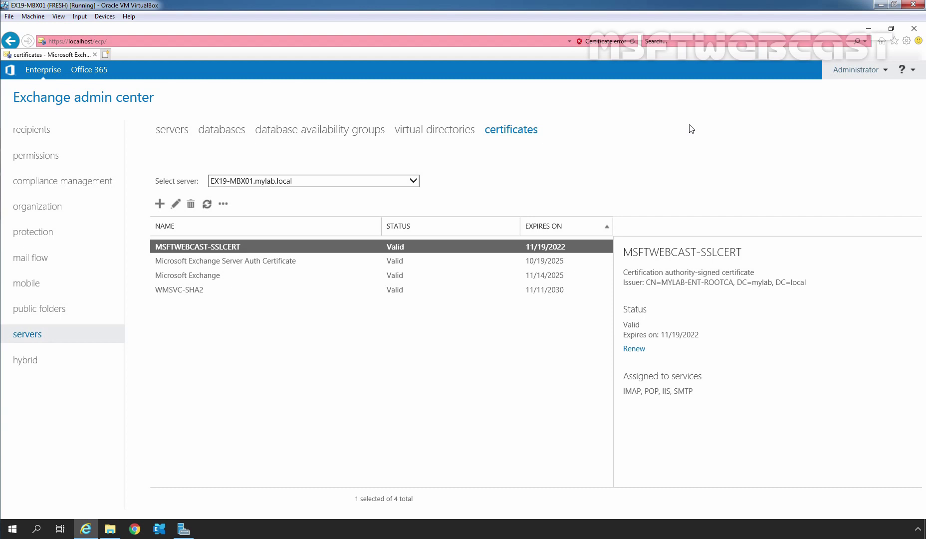
{"action": "left_click", "coordinate": [416, 183]}
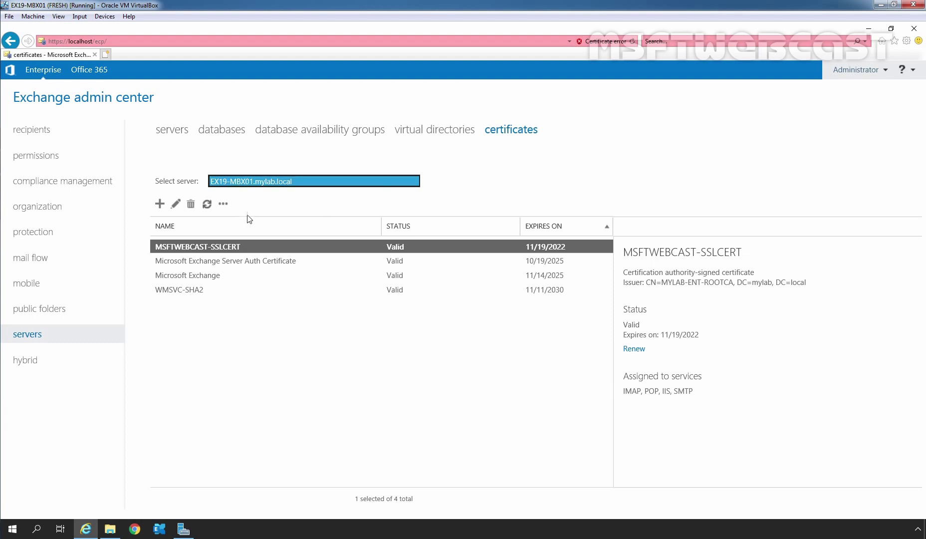
{"action": "left_click", "coordinate": [224, 204]}
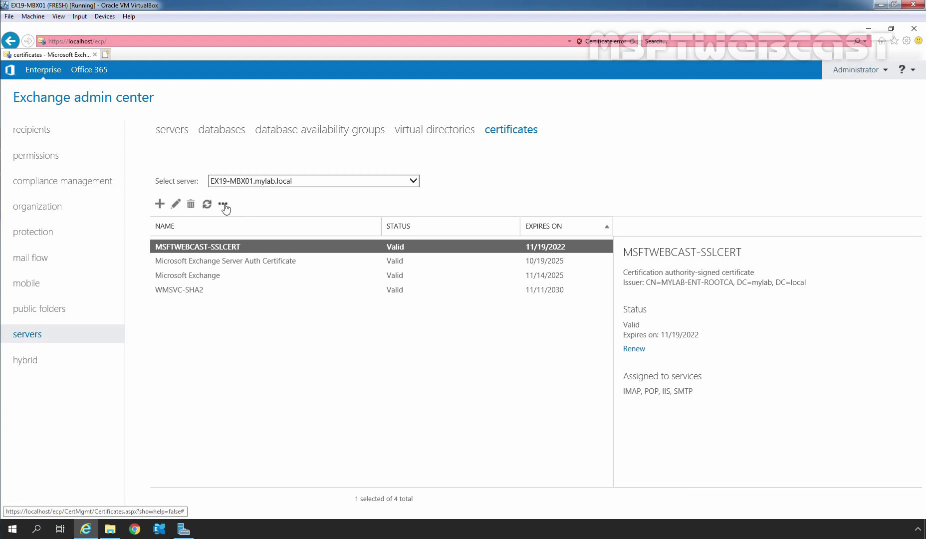
{"action": "left_click", "coordinate": [224, 205]}
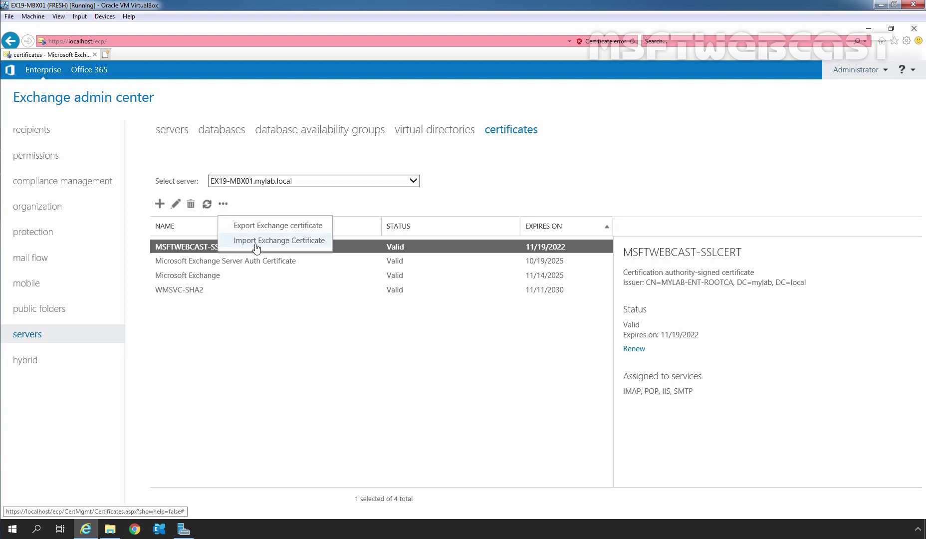
- Import from \\localhost\c$\ExportSSLCert.pfx, pasting the file name from Explorer, and enter the certificate password
{"action": "left_click", "coordinate": [277, 241]}
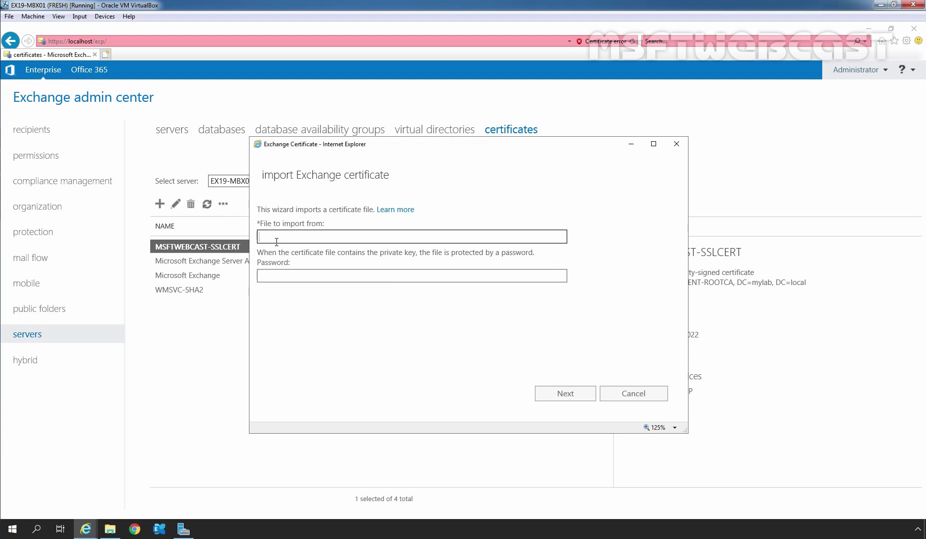
{"action": "type", "text": "\\\\localhost\\c$\\"}
{"action": "left_click", "coordinate": [110, 528]}
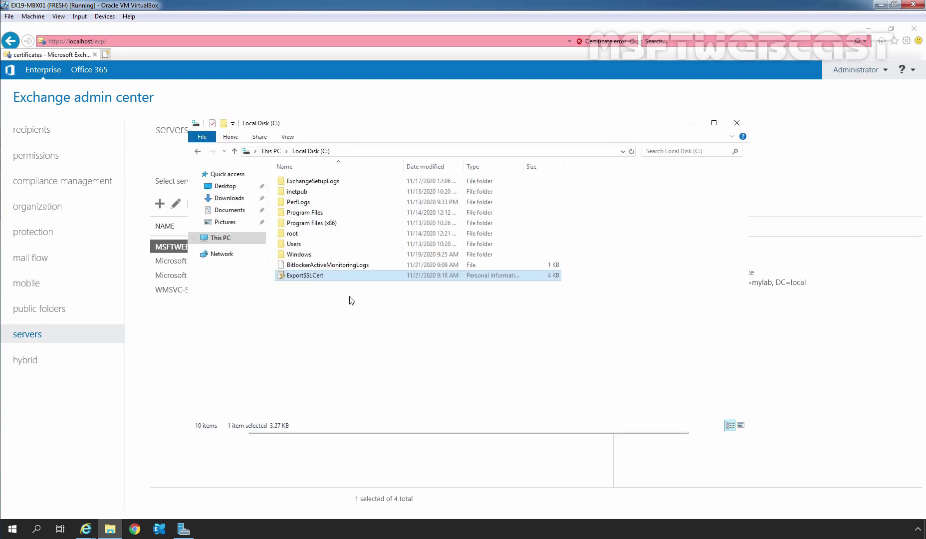
{"action": "key", "text": "F2"}
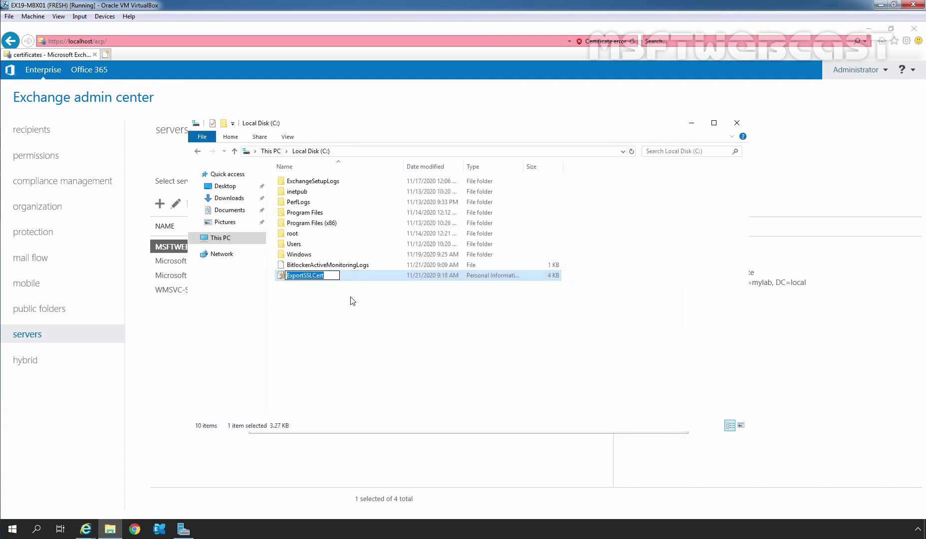
{"action": "key", "text": "ctrl+c"}
{"action": "key", "text": "alt+Tab"}
{"action": "key", "text": "ctrl+v"}
{"action": "type", "text": ".pfx"}
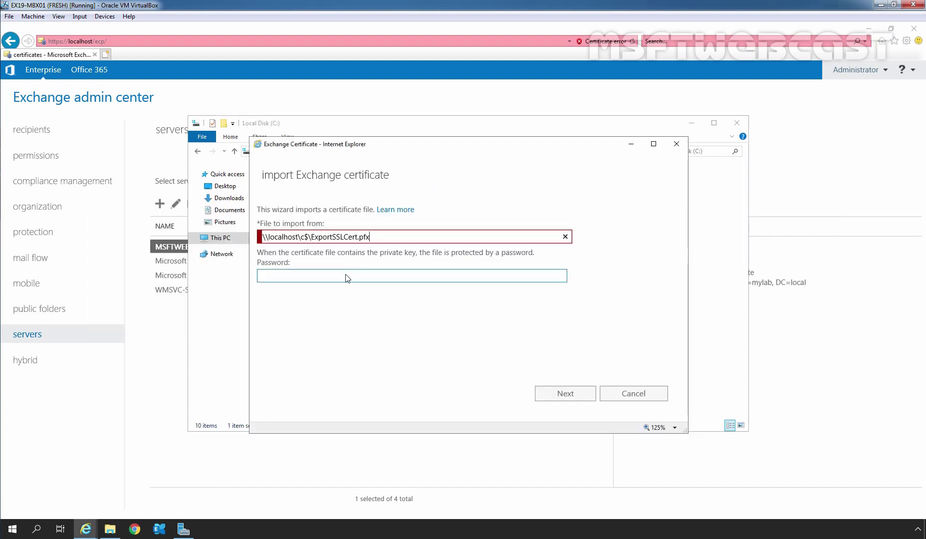
{"action": "left_click", "coordinate": [346, 274]}
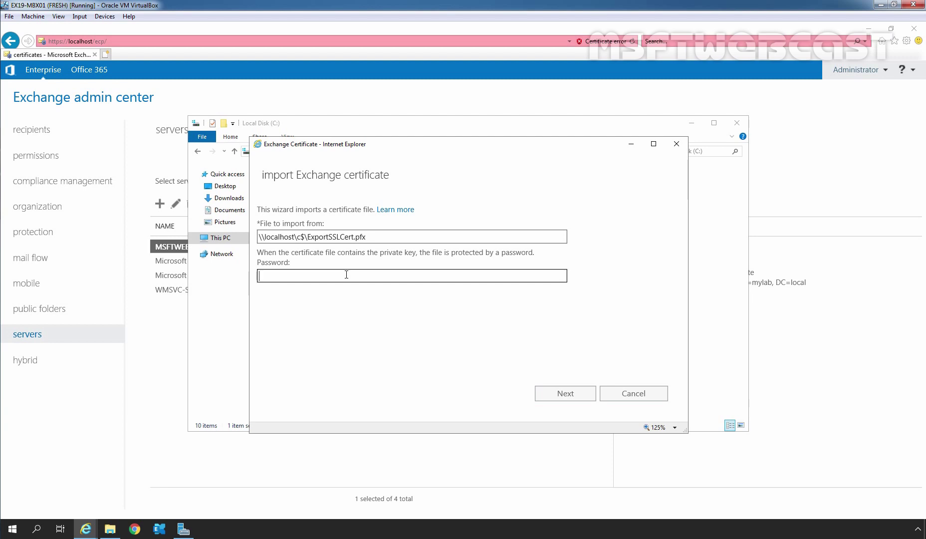
{"action": "type", "text": "P@ssw0rdP@ssw0rd12"}
- Add EX19-MBX01 as the target server and finish the import
{"action": "left_click", "coordinate": [556, 393]}
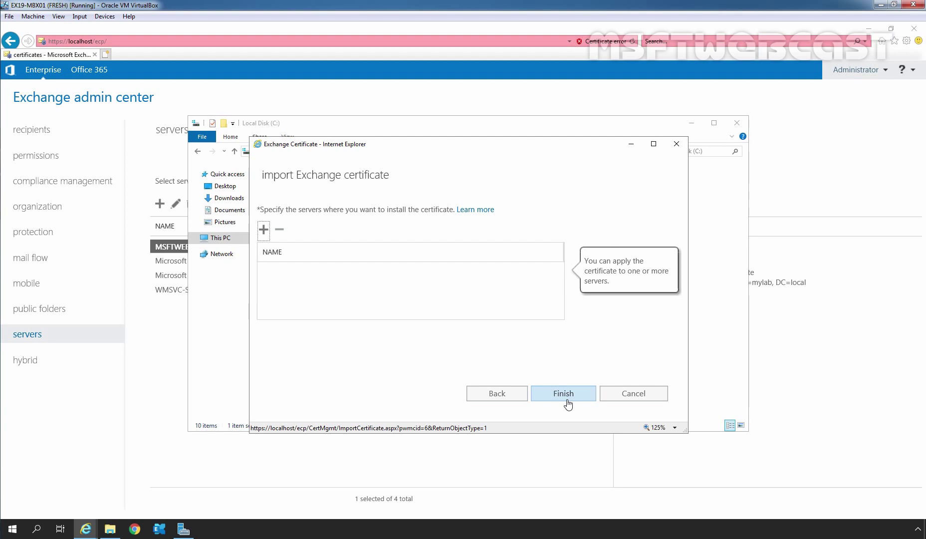
{"action": "left_click", "coordinate": [265, 231]}
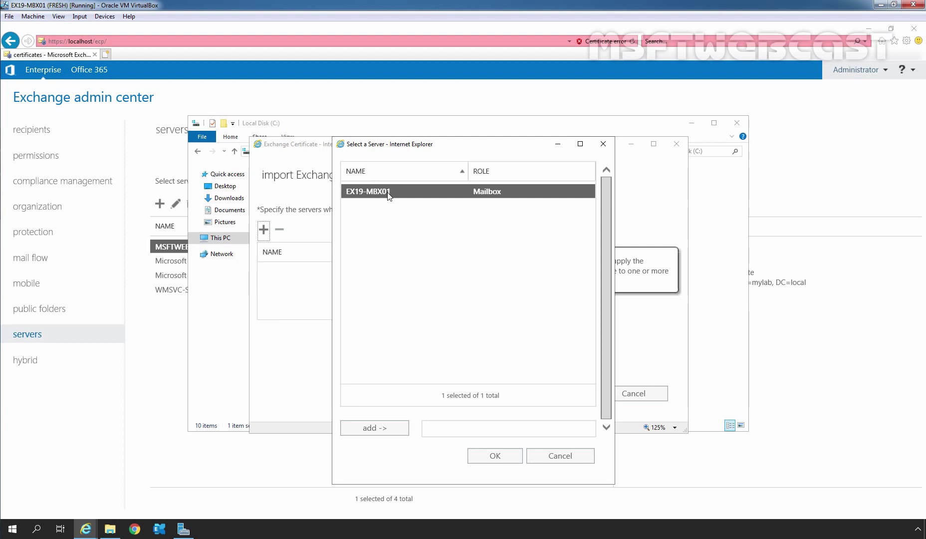
{"action": "left_click", "coordinate": [370, 428]}
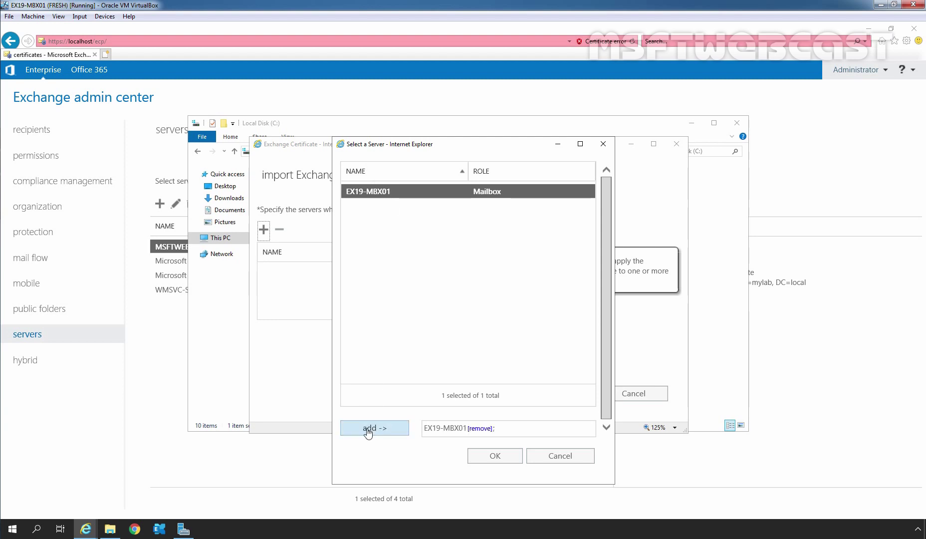
{"action": "left_click", "coordinate": [495, 455]}
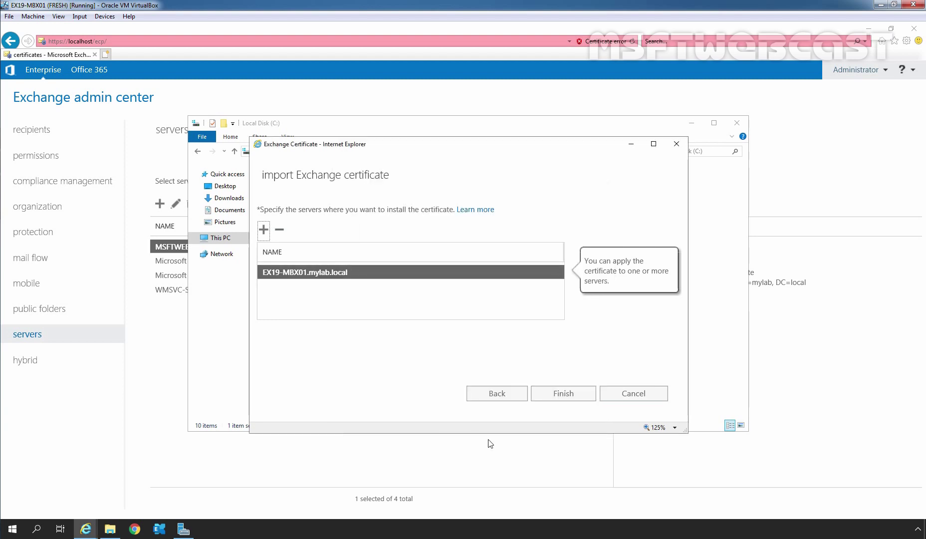
{"action": "left_click", "coordinate": [564, 393]}
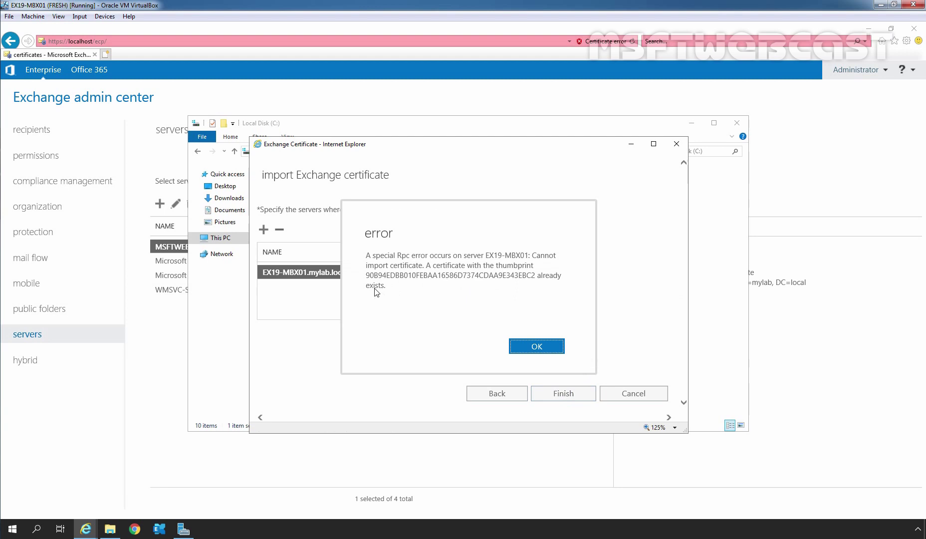
- Dismiss the certificate-already-exists error, cancel the import, and minimize Explorer
{"action": "left_click", "coordinate": [542, 349]}
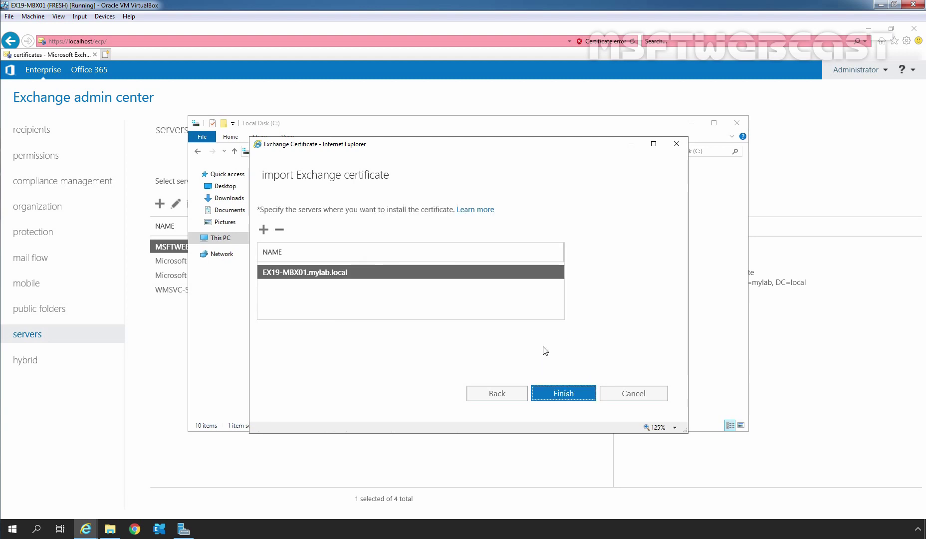
{"action": "left_click", "coordinate": [645, 394]}
{"action": "left_click", "coordinate": [691, 123]}
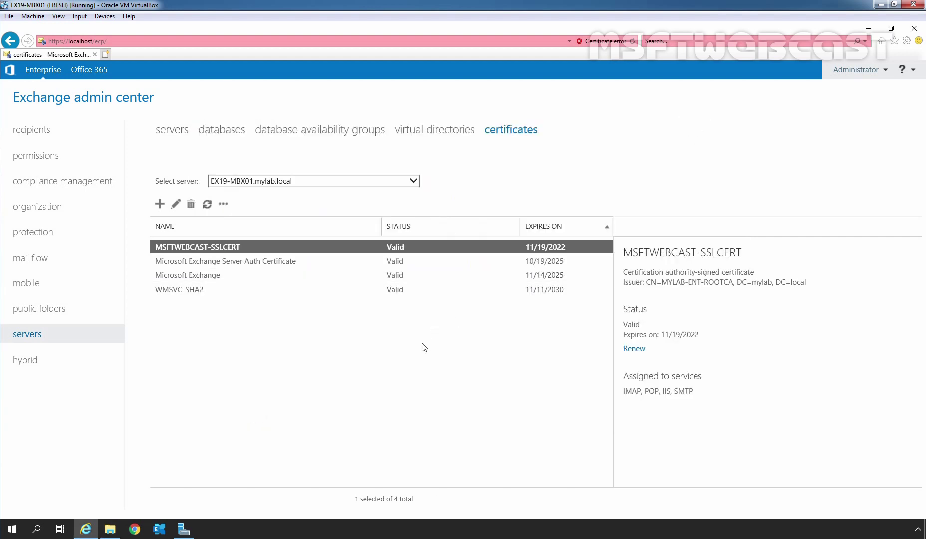
- On MSFTWEBCAST-SSLCERT's services tab, keep SMTP, IMAP, POP and IIS ticked and save
{"action": "double_click", "coordinate": [398, 250]}
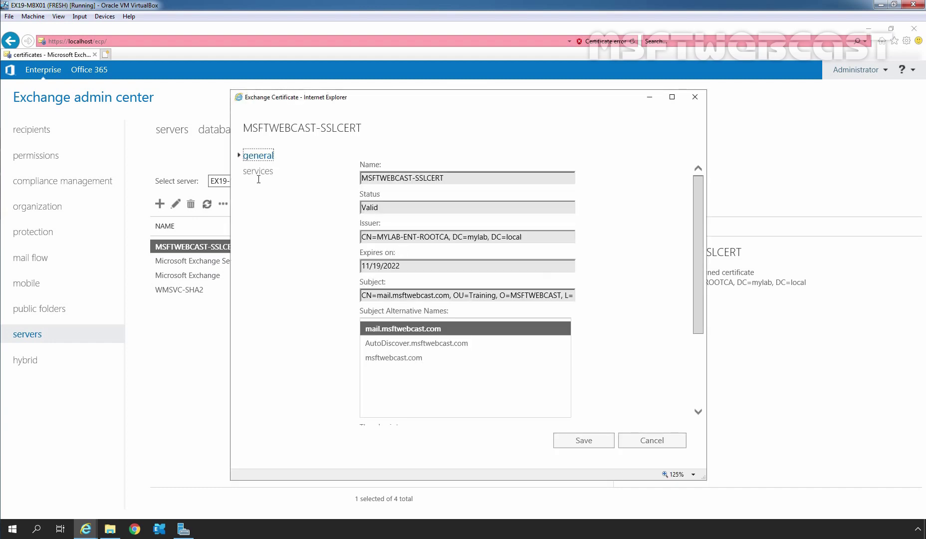
{"action": "left_click", "coordinate": [256, 173]}
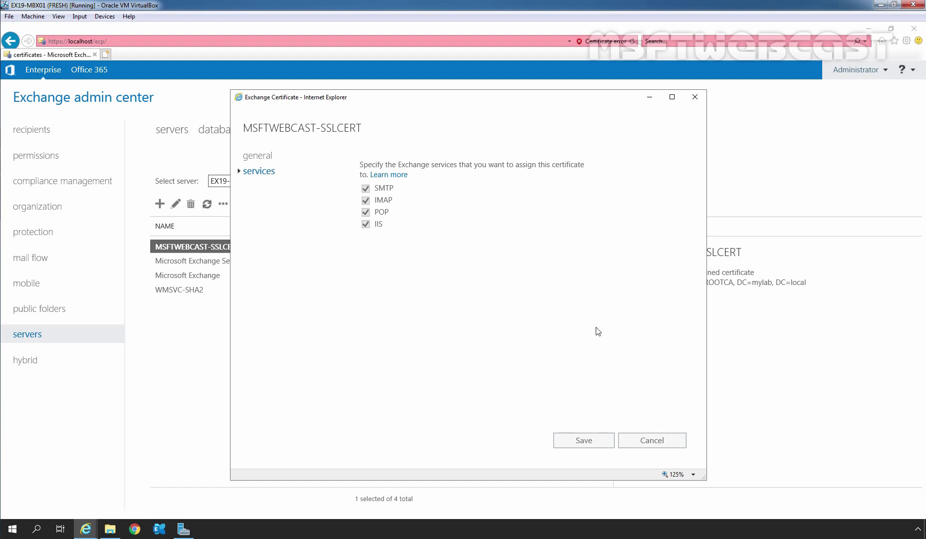
{"action": "left_click", "coordinate": [586, 444]}
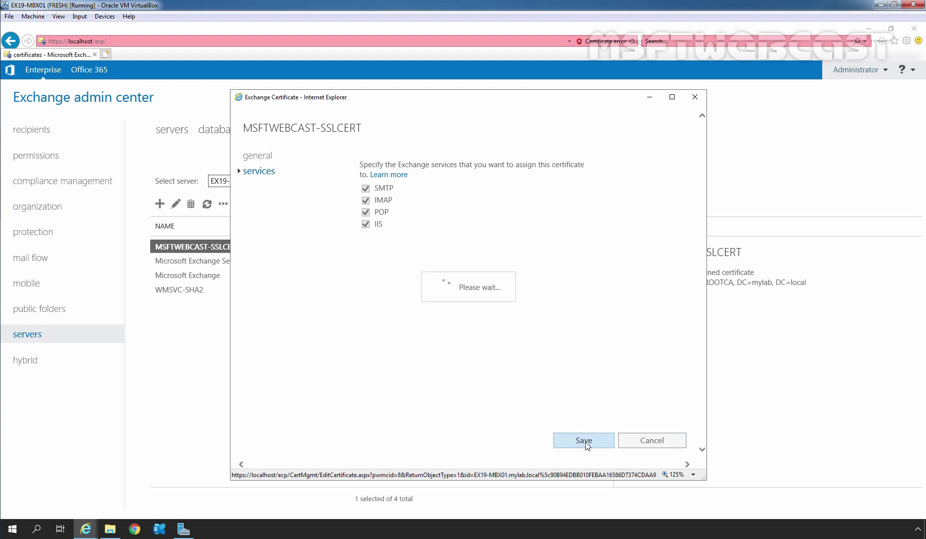